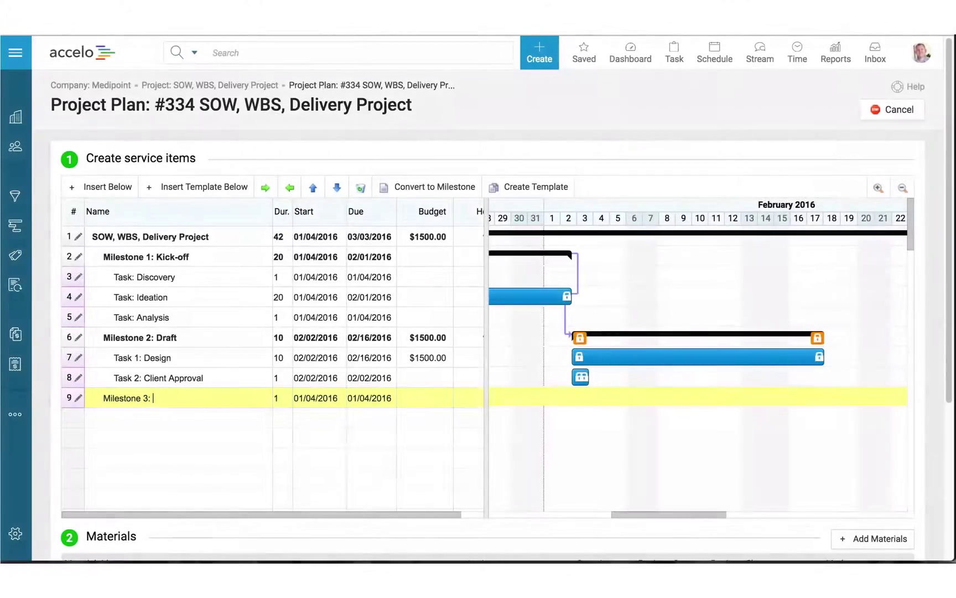
# Step: Name Milestone 3 'Build', adding Code (about nine days) and Review (on the 25th) tasks
pyautogui.press('BackSpace')
pyautogui.write('ld')
pyautogui.press('Return')
pyautogui.write('Code')
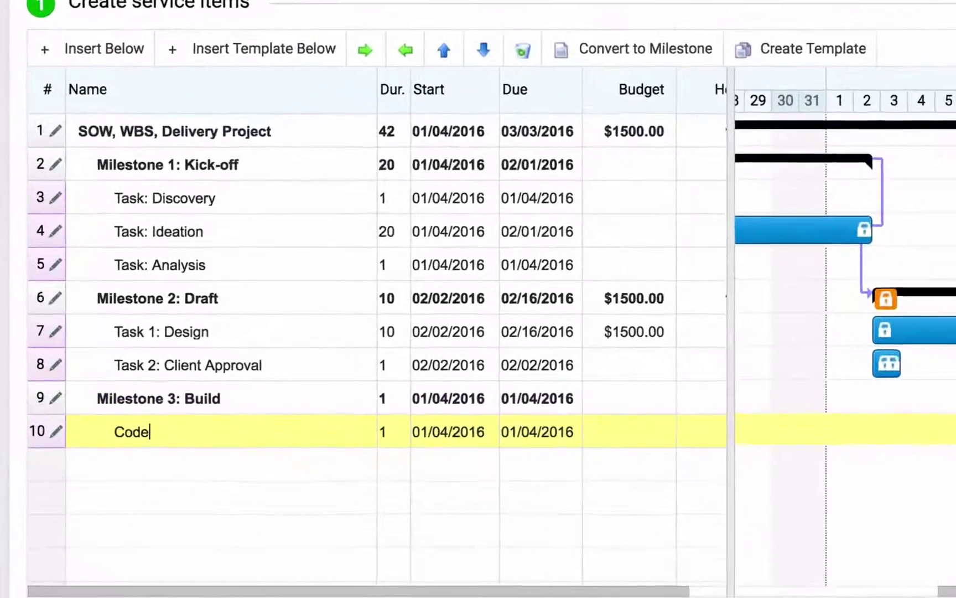
pyautogui.press('Return')
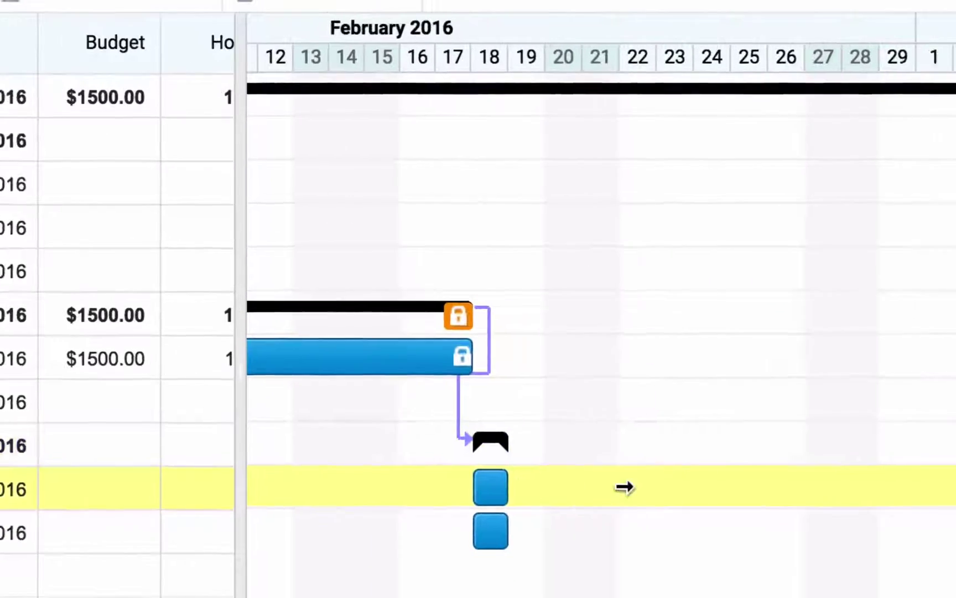
pyautogui.moveTo(441, 491); pyautogui.dragTo(701, 498)
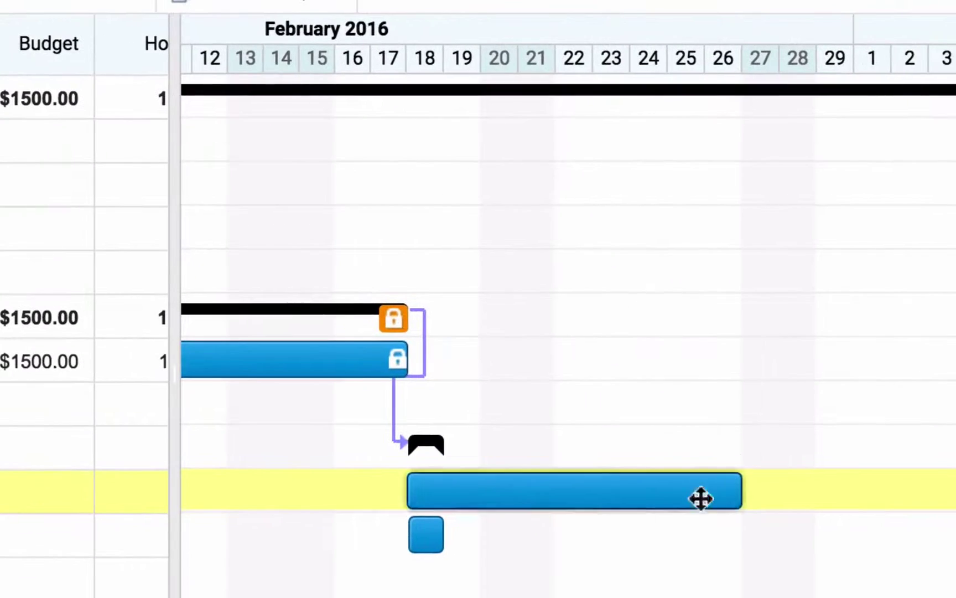
pyautogui.moveTo(416, 539); pyautogui.dragTo(681, 536)
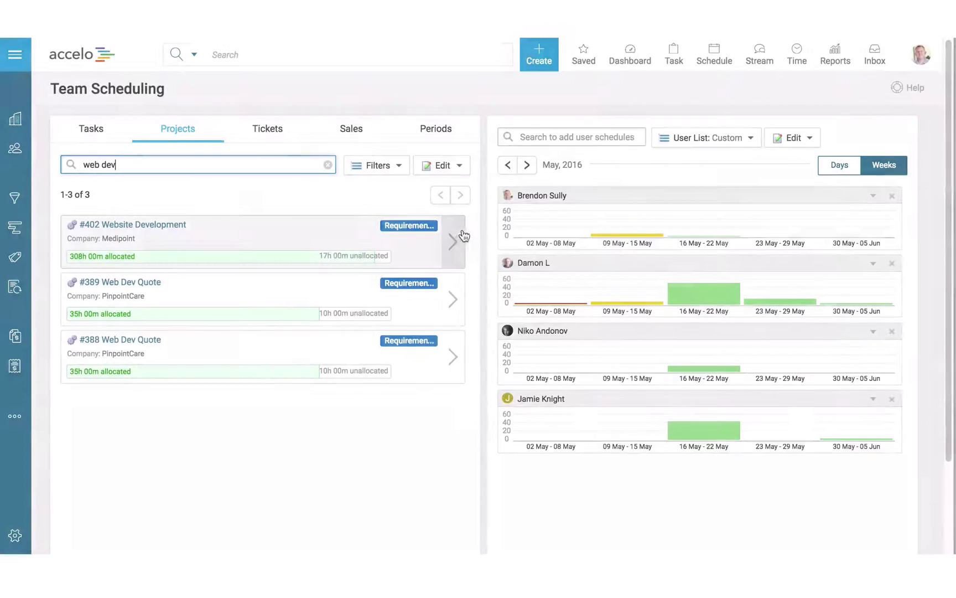
# Step: Schedule #402's Designer 1: Homepage into a team member's 16–22 May week
pyautogui.click(452, 237)
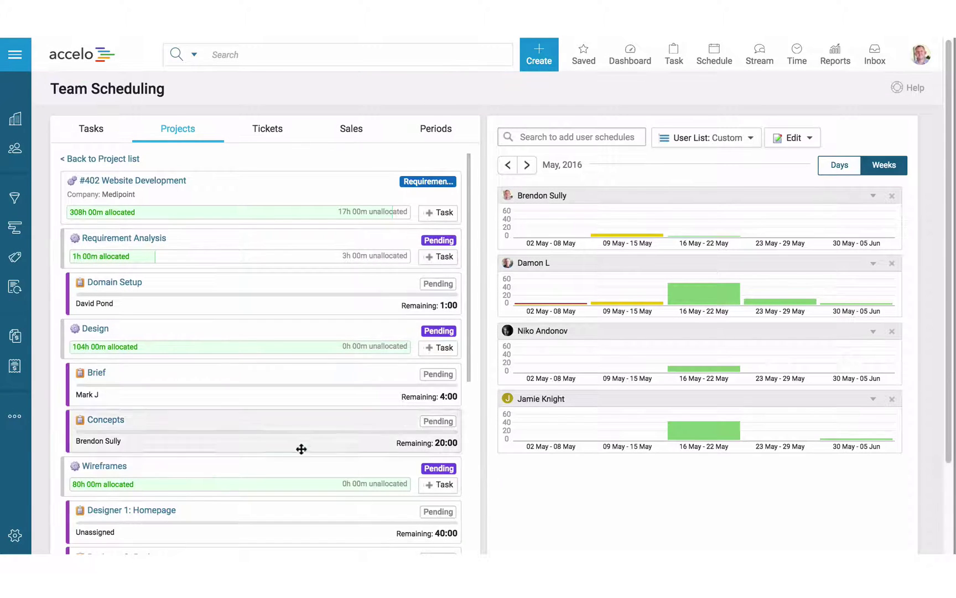
pyautogui.moveTo(296, 502); pyautogui.dragTo(706, 357)
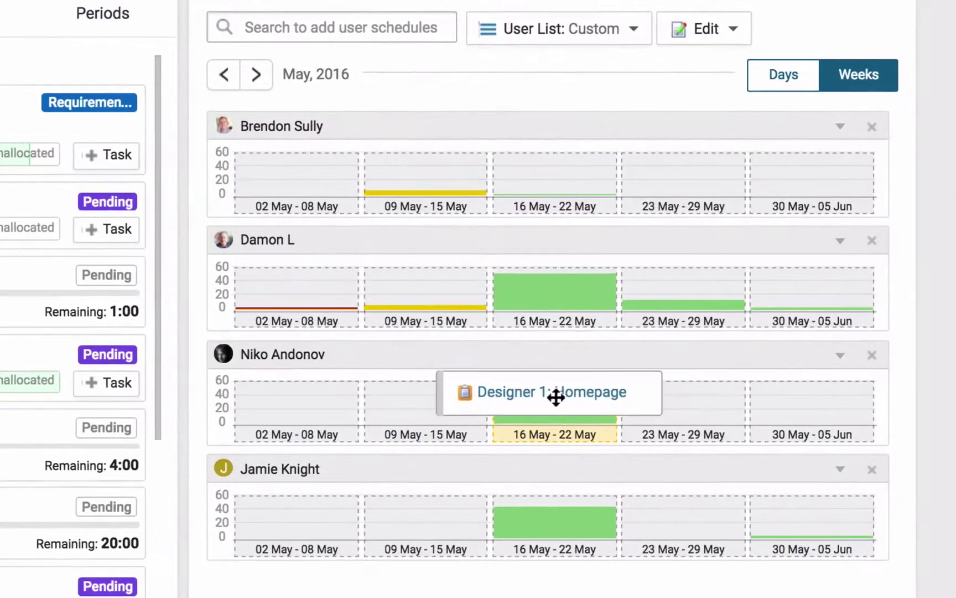
pyautogui.moveTo(556, 397); pyautogui.dragTo(562, 403)
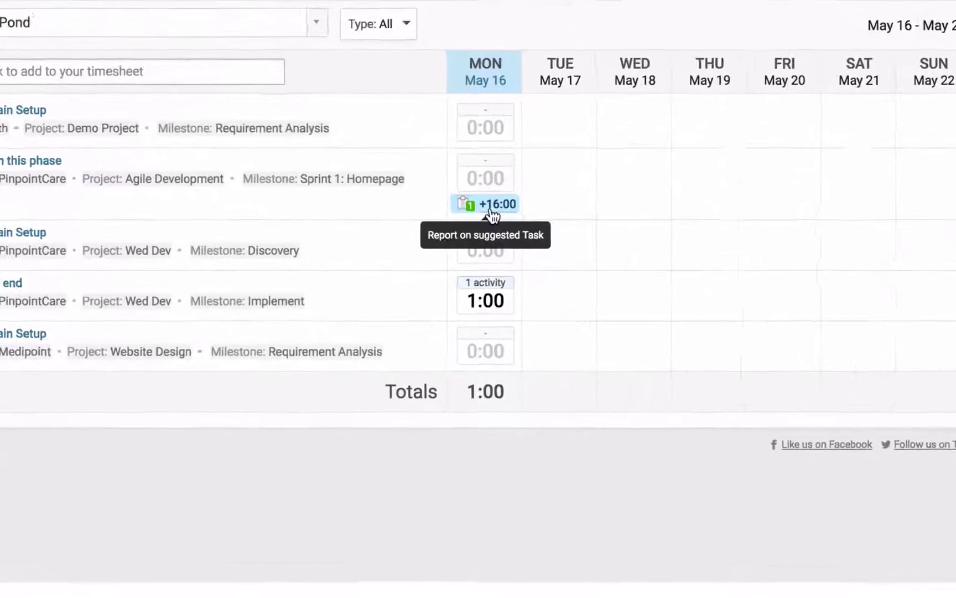
# Step: Log ten hours on the suggested Monday 16 May task and save the log
pyautogui.click(490, 281)
pyautogui.click(443, 291)
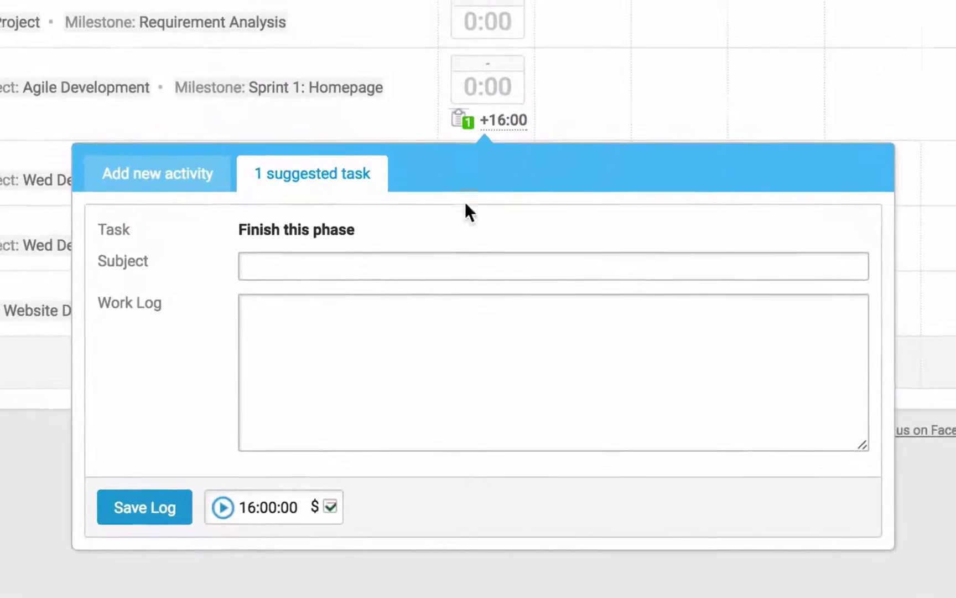
pyautogui.write('I did it')
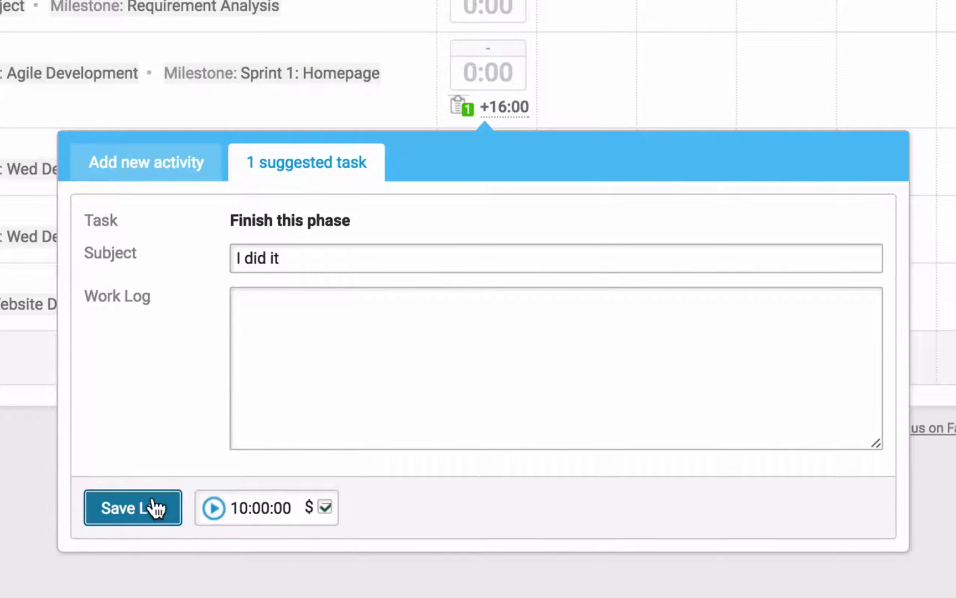
pyautogui.click(155, 509)
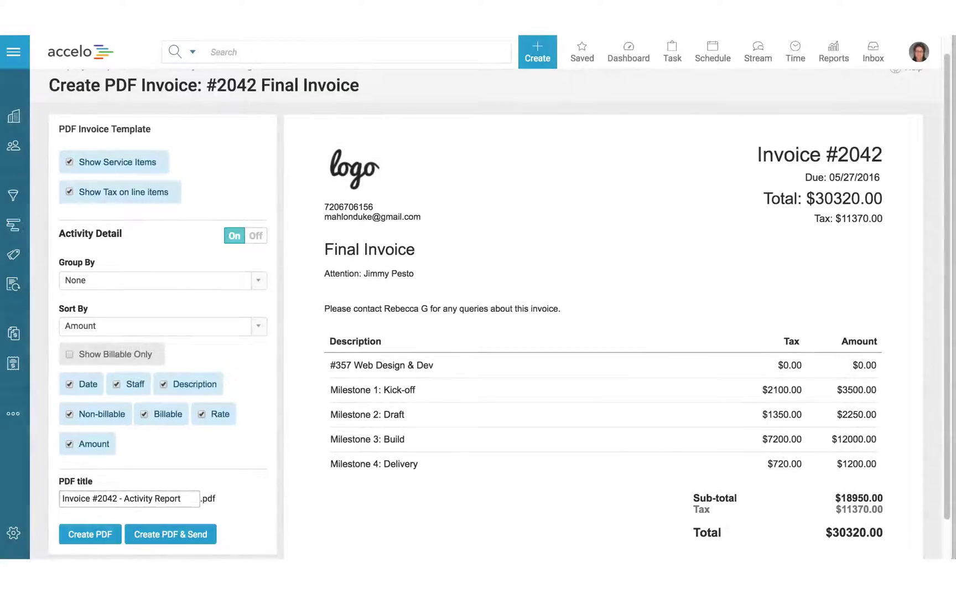